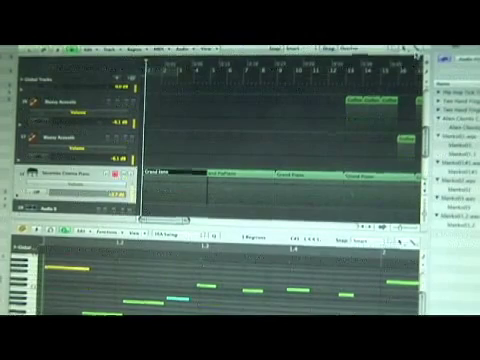
Draw a volume curve with rises and dips across the piano track's Grand Piano regions
{"action": "mouse_move", "coordinate": [150, 185]}
{"action": "left_mouse_down"}
{"action": "mouse_move", "coordinate": [182, 210]}
{"action": "mouse_move", "coordinate": [285, 210]}
{"action": "left_mouse_up"}
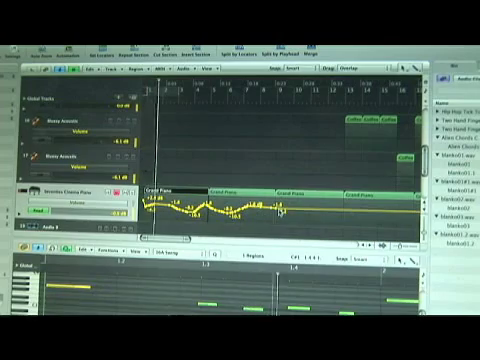
{"action": "scroll", "coordinate": [280, 150], "scroll_direction": "down", "scroll_amount": 5}
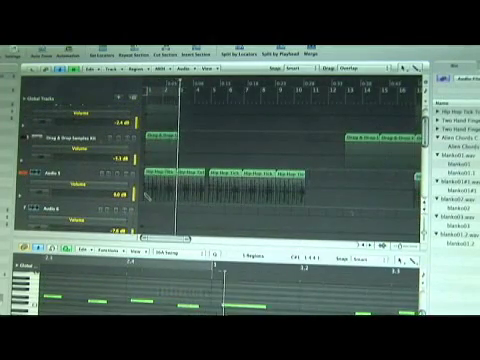
Draw and shape a wavy volume curve over Audio 5's Hip Hop Tick regions
{"action": "mouse_move", "coordinate": [165, 190]}
{"action": "left_mouse_down"}
{"action": "mouse_move", "coordinate": [235, 215]}
{"action": "mouse_move", "coordinate": [265, 210]}
{"action": "left_mouse_up"}
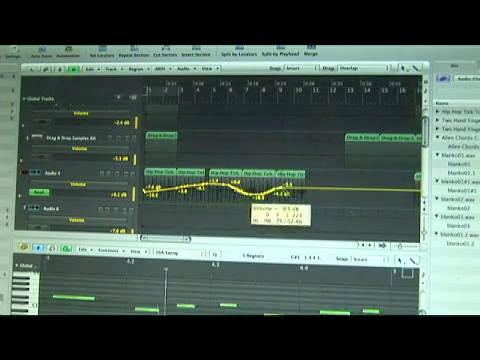
{"action": "left_click_drag", "start_coordinate": [265, 210], "coordinate": [280, 205]}
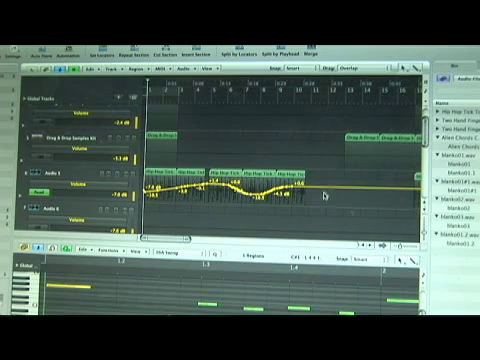
{"action": "left_click", "coordinate": [403, 68]}
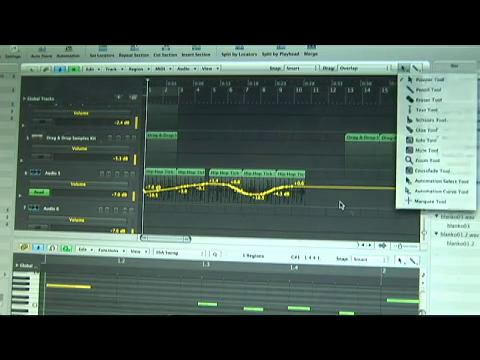
Choose an editing tool and add Audio 6's first volume node, ramping up to +0.0 dB
{"action": "left_click", "coordinate": [250, 200]}
{"action": "left_click_drag", "start_coordinate": [215, 227], "coordinate": [258, 213]}
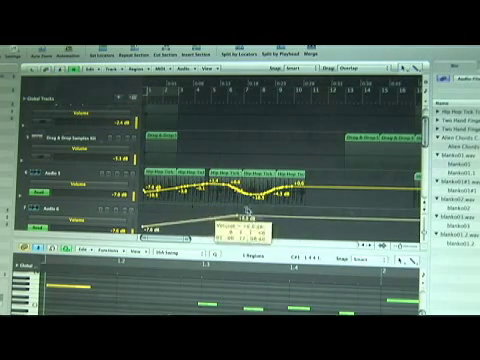